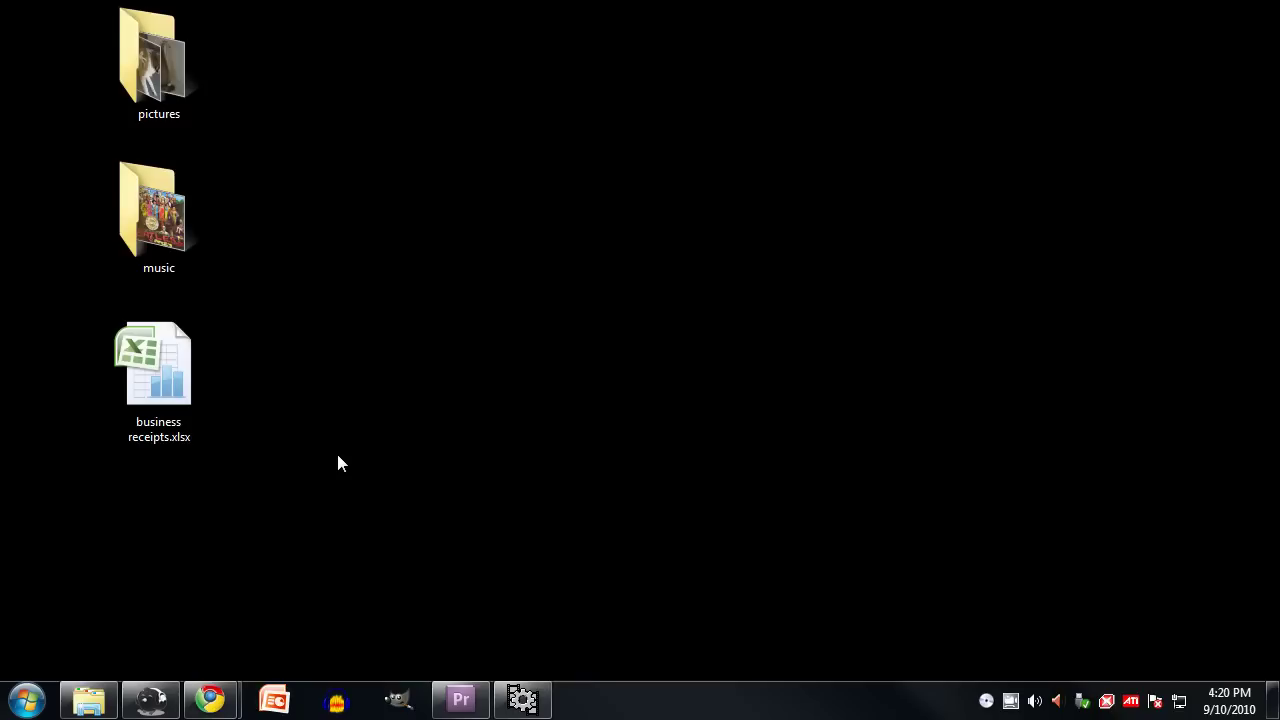
Step: Open the Desktop folder and show its full path on drive D: as plain text
left_click(89, 699)
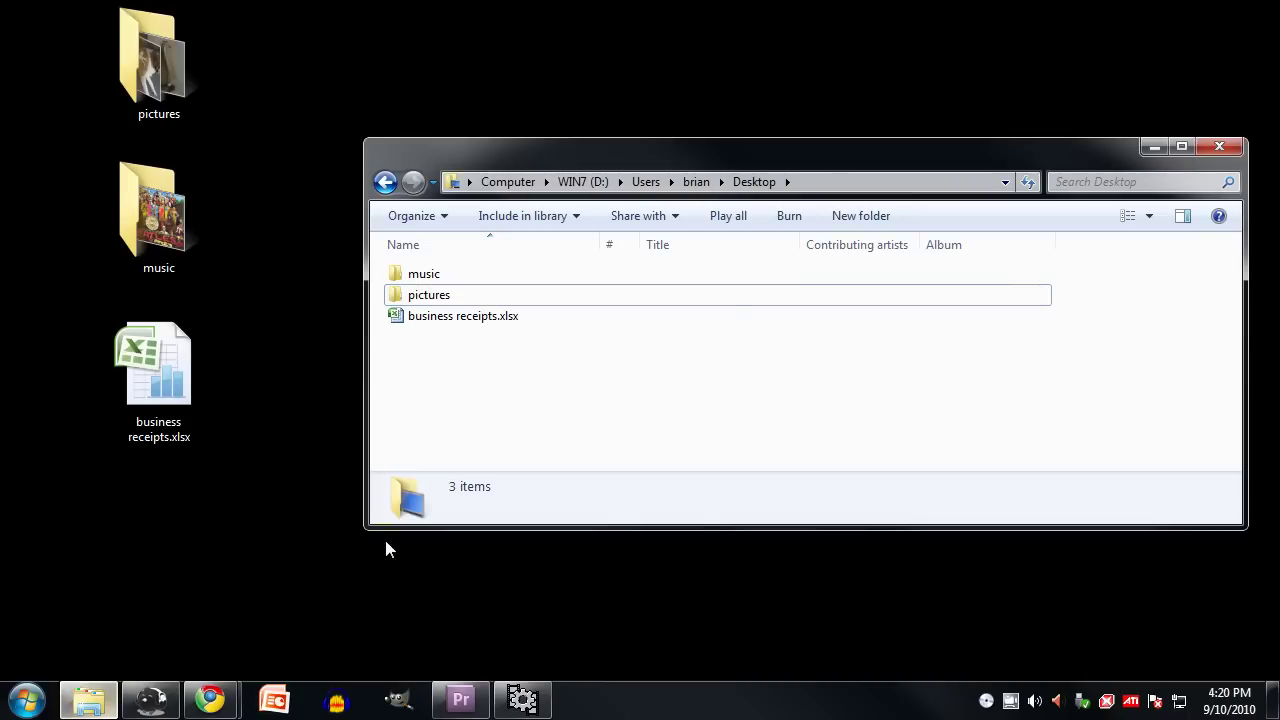
left_click(839, 183)
left_click(841, 184)
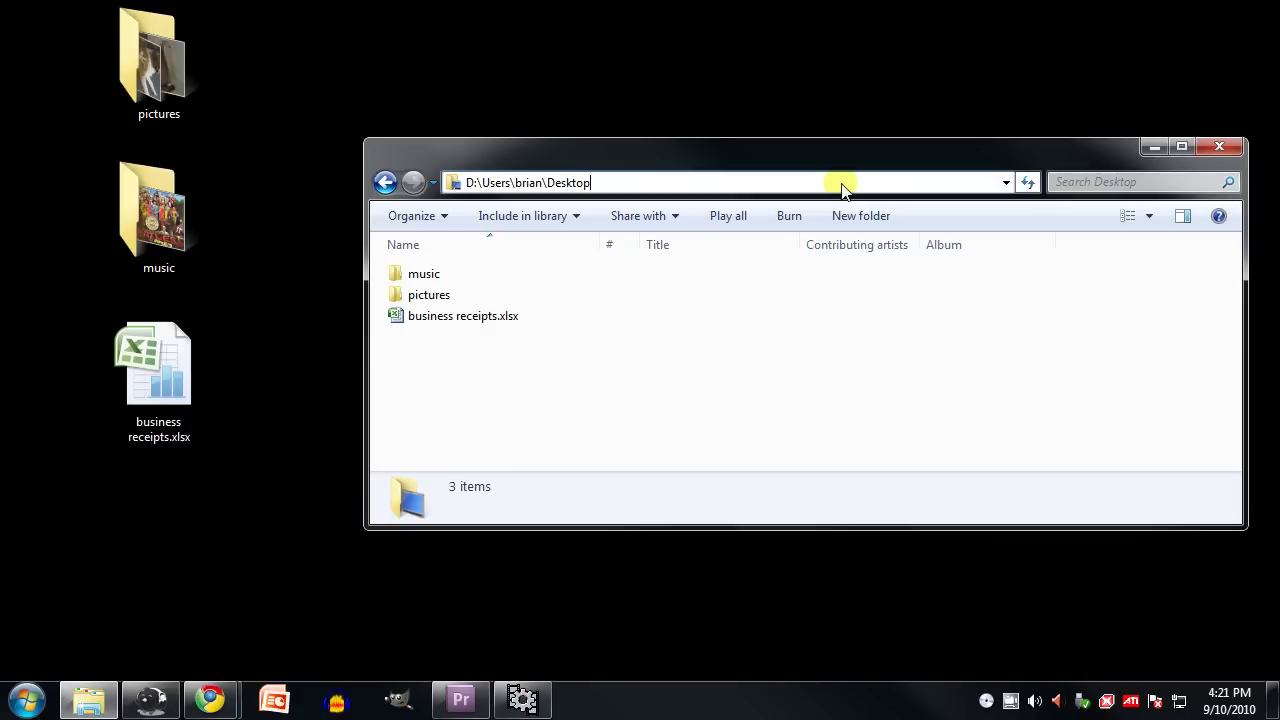
Step: Delete business receipts.xlsx from the Desktop and confirm the deletion
left_click(505, 320)
key("Delete")
key("Return")
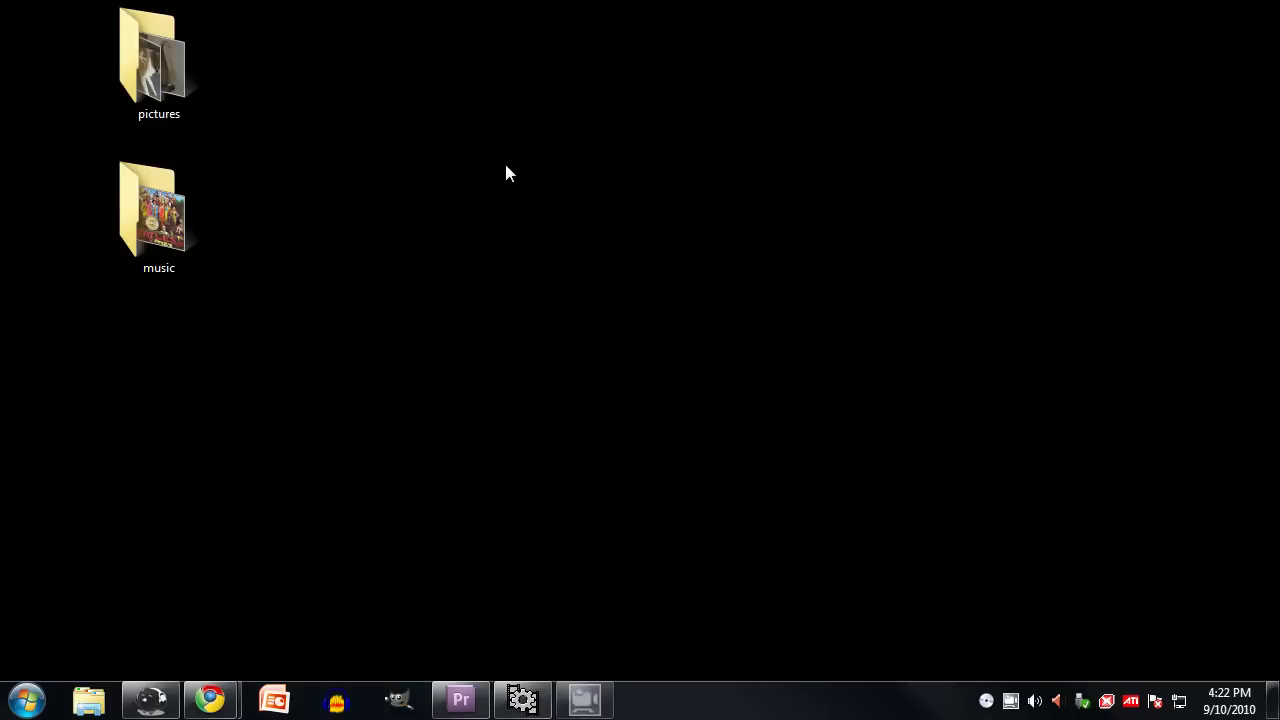
Step: Briefly view the music folder, then the Computer drives list, closing each window
double_click(170, 210)
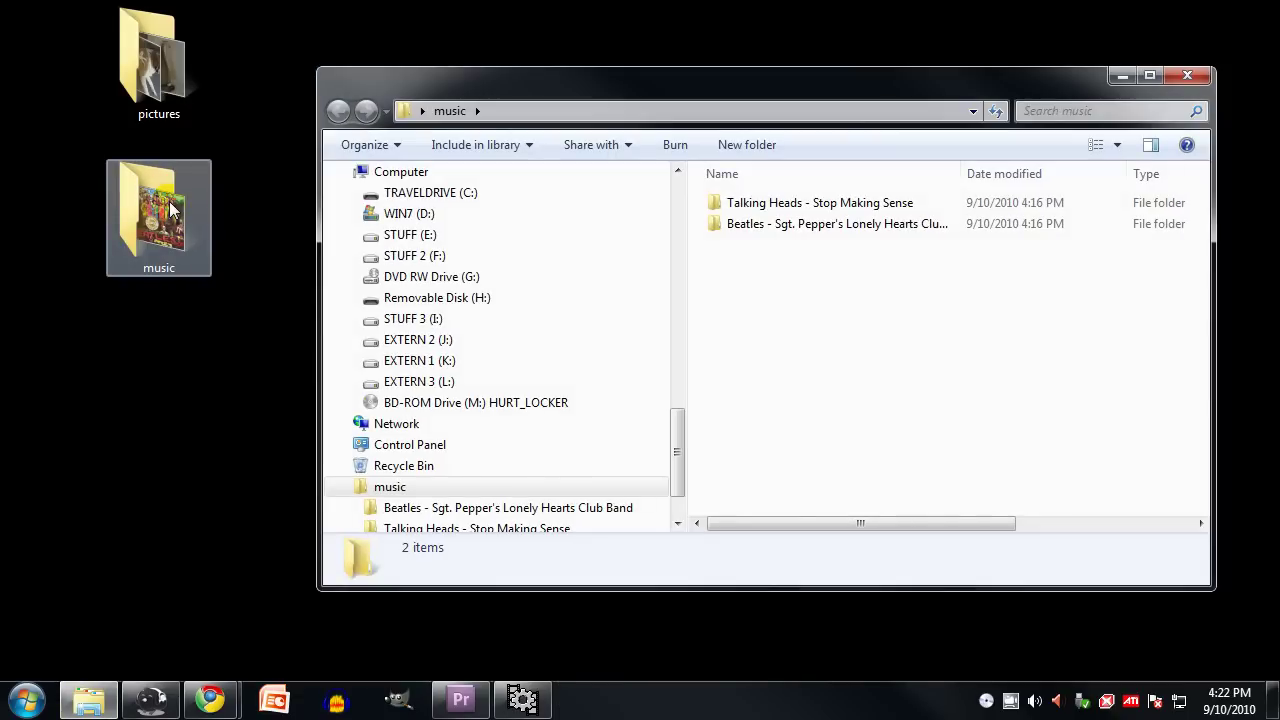
left_click(1184, 77)
left_click(27, 700)
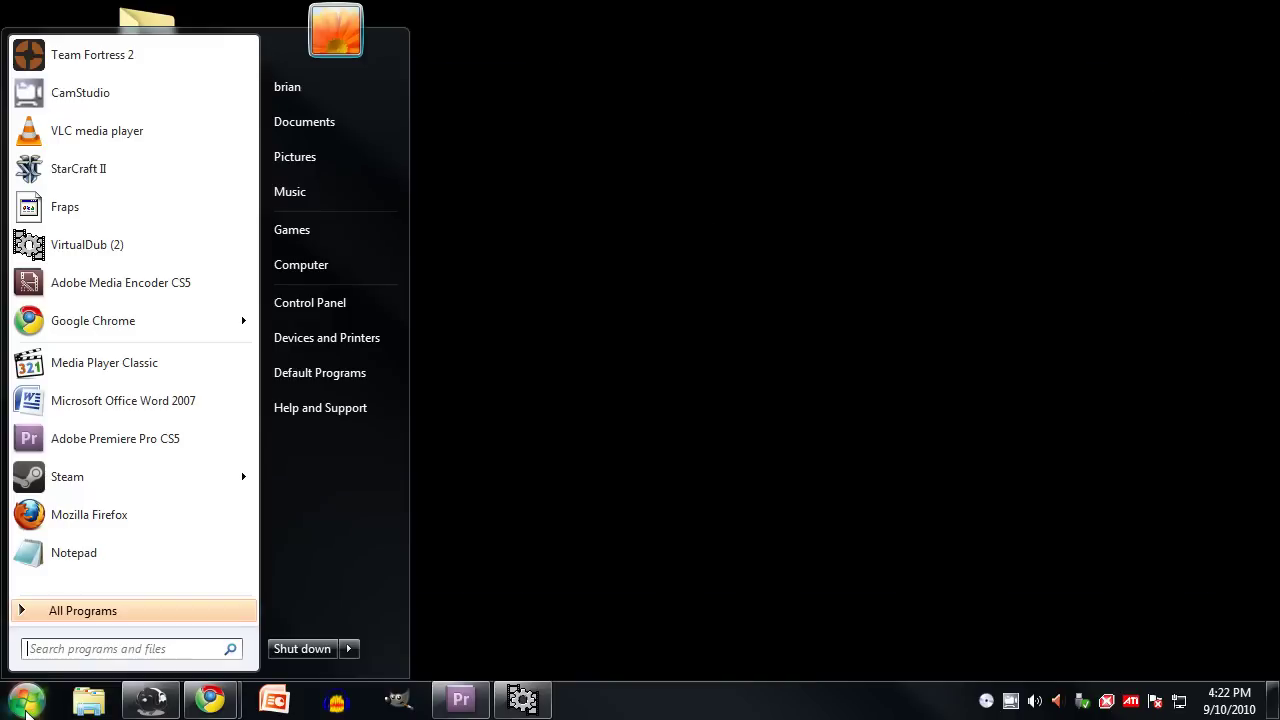
left_click(324, 266)
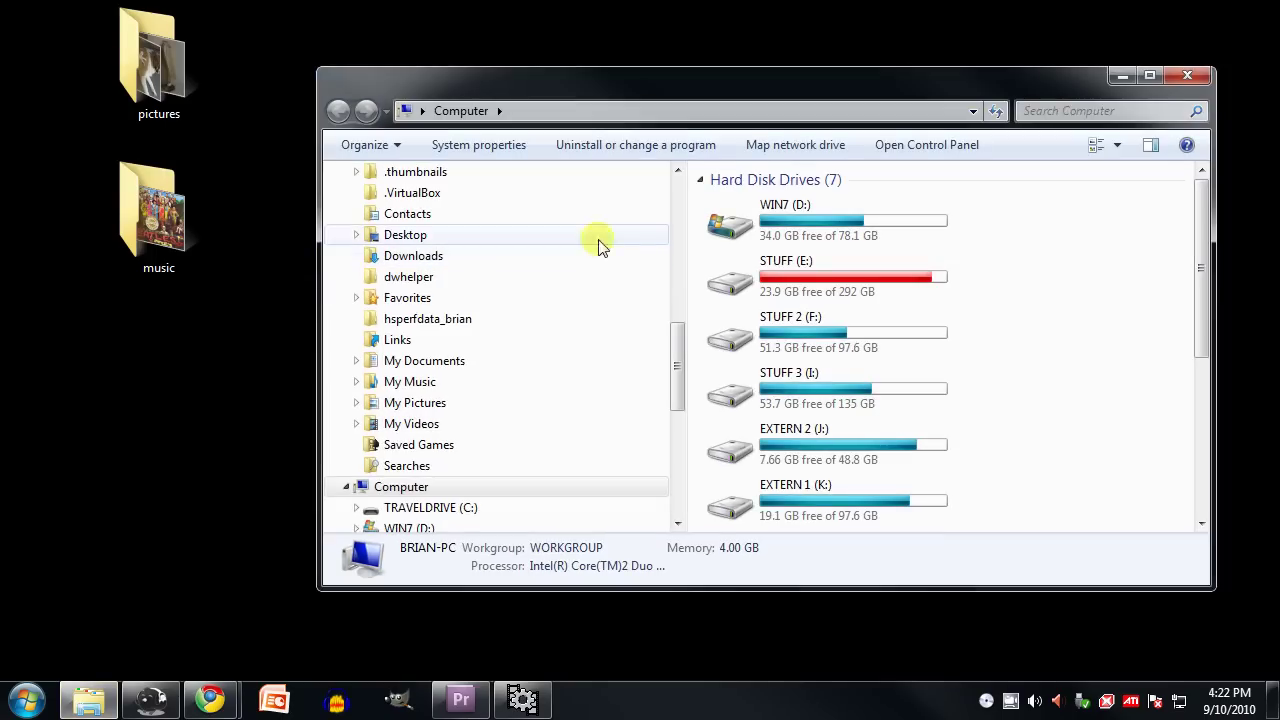
left_click(1166, 88)
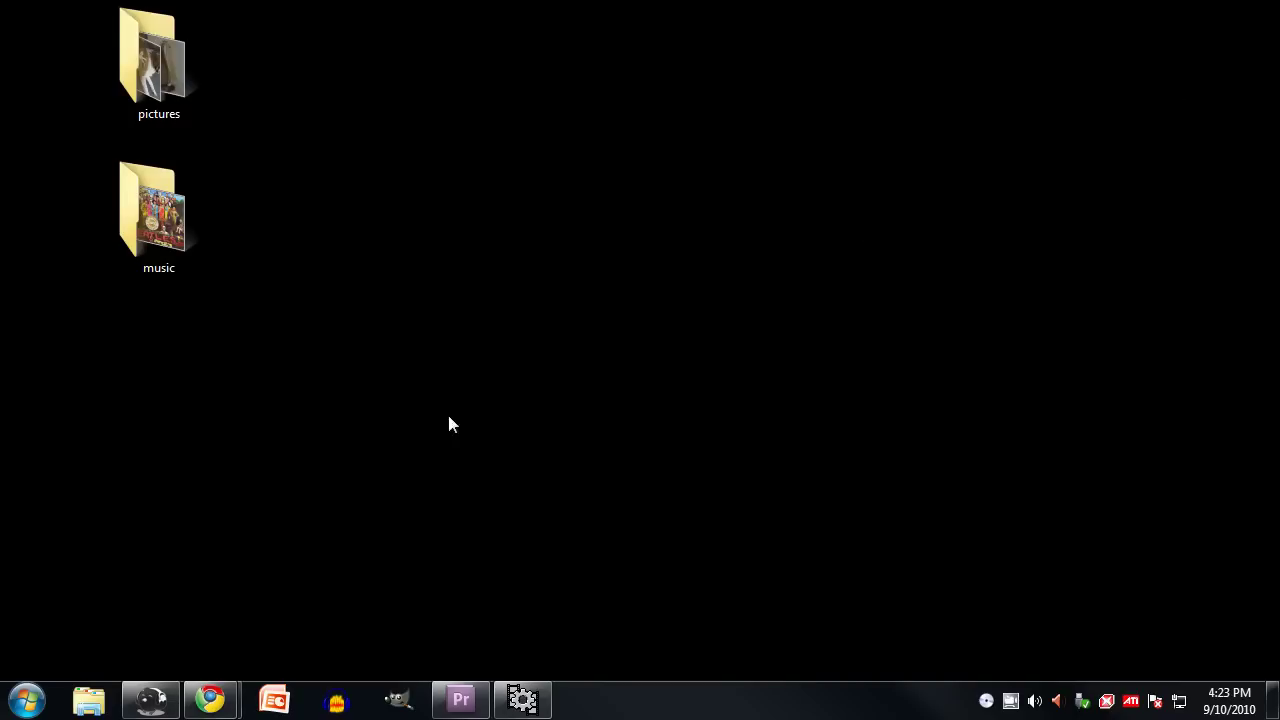
Step: Open a new Explorer window on Libraries from the taskbar icon
left_click(85, 697)
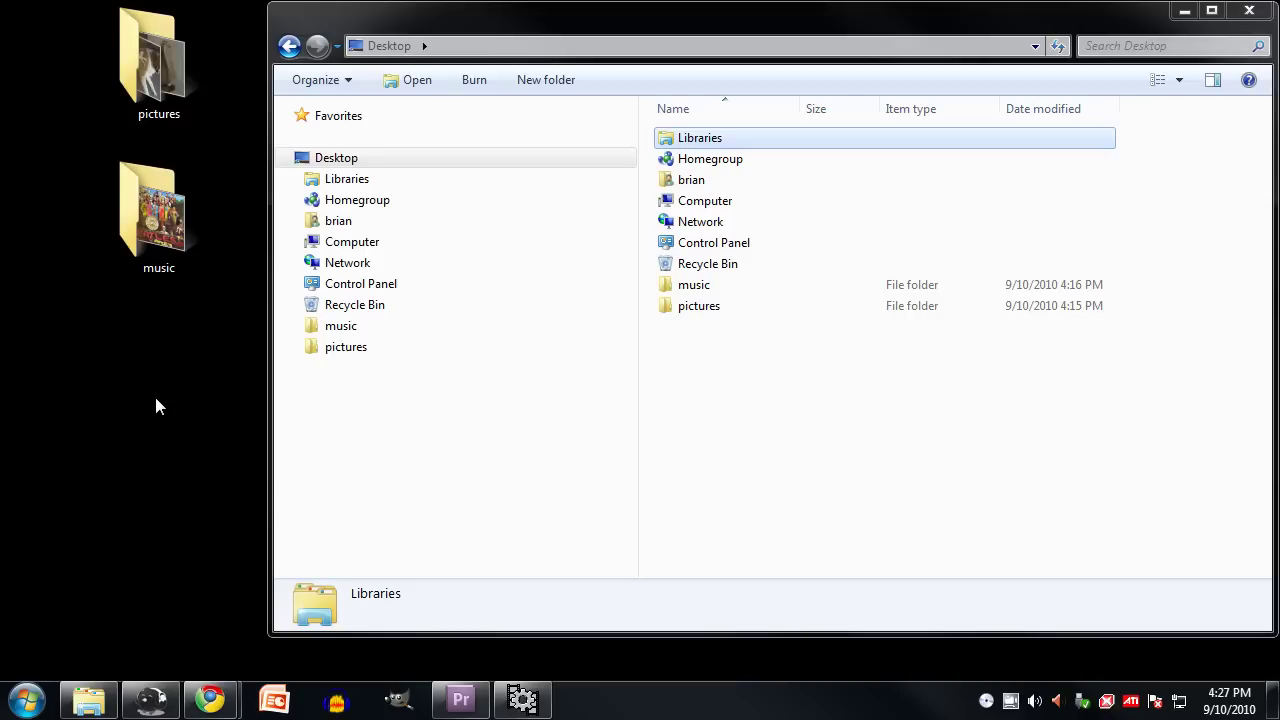
Step: Show the Libraries overview from the navigation pane
left_click(329, 178)
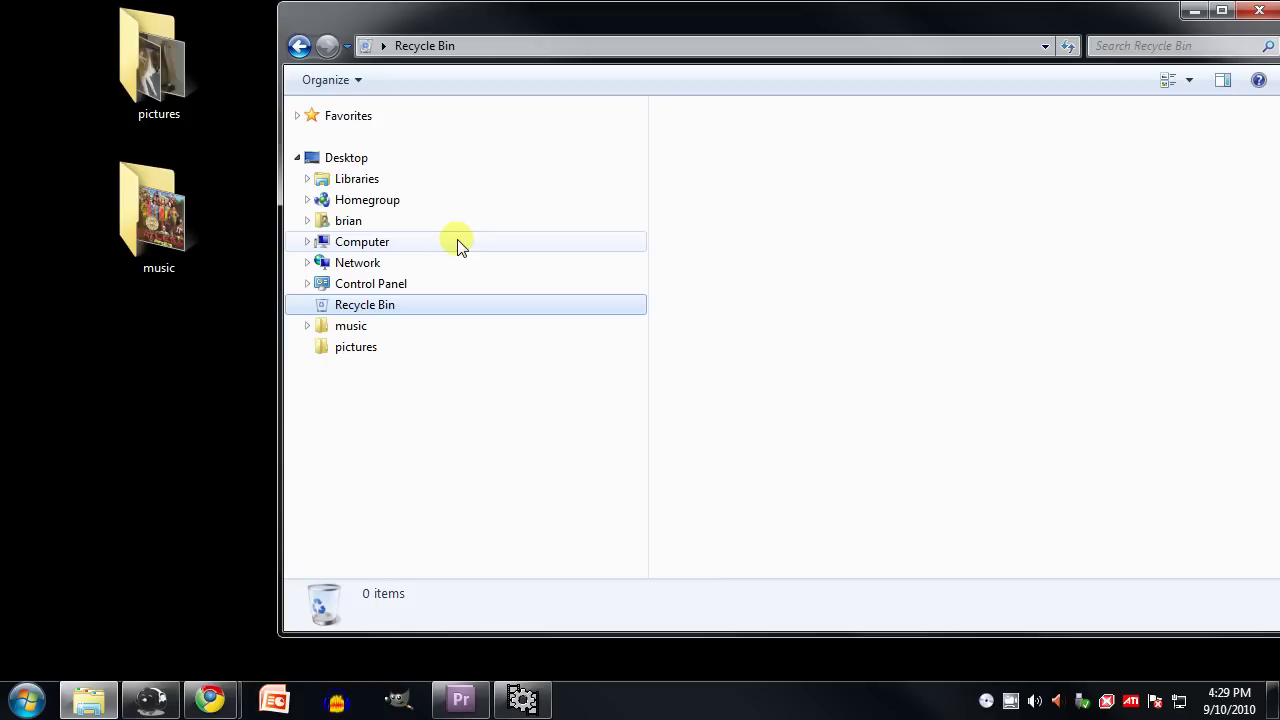
left_click(308, 243)
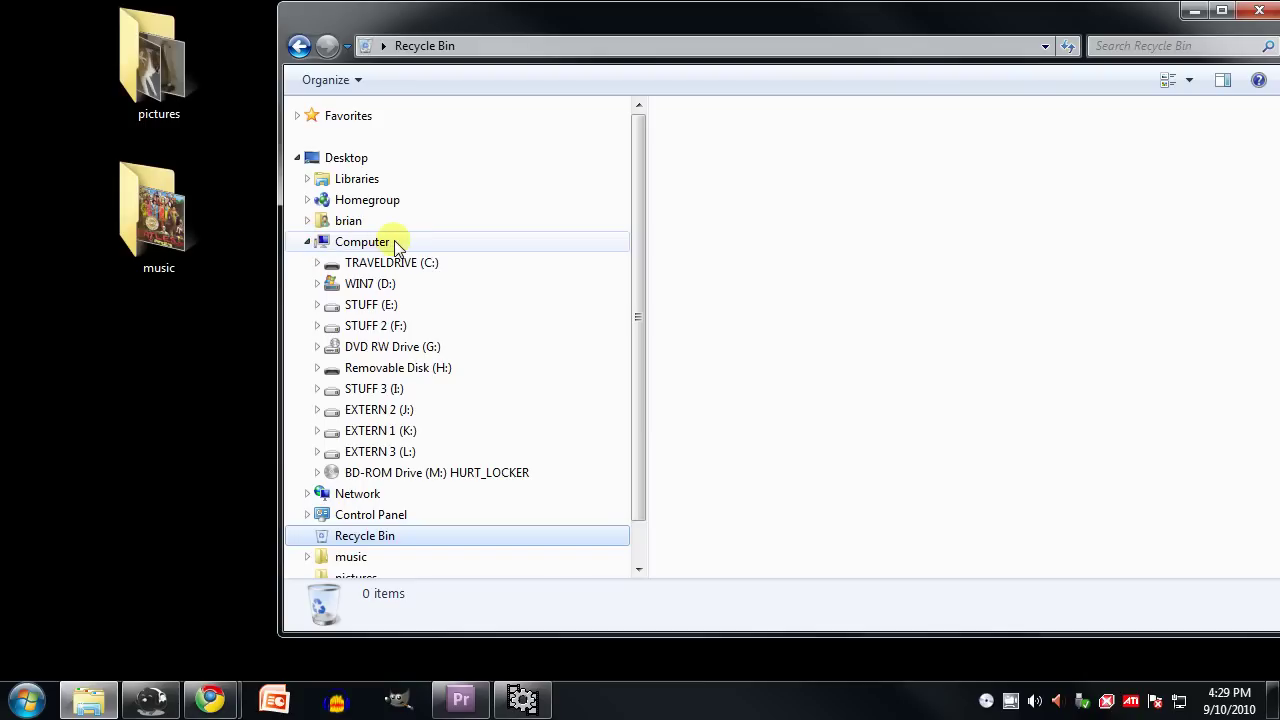
left_click(308, 242)
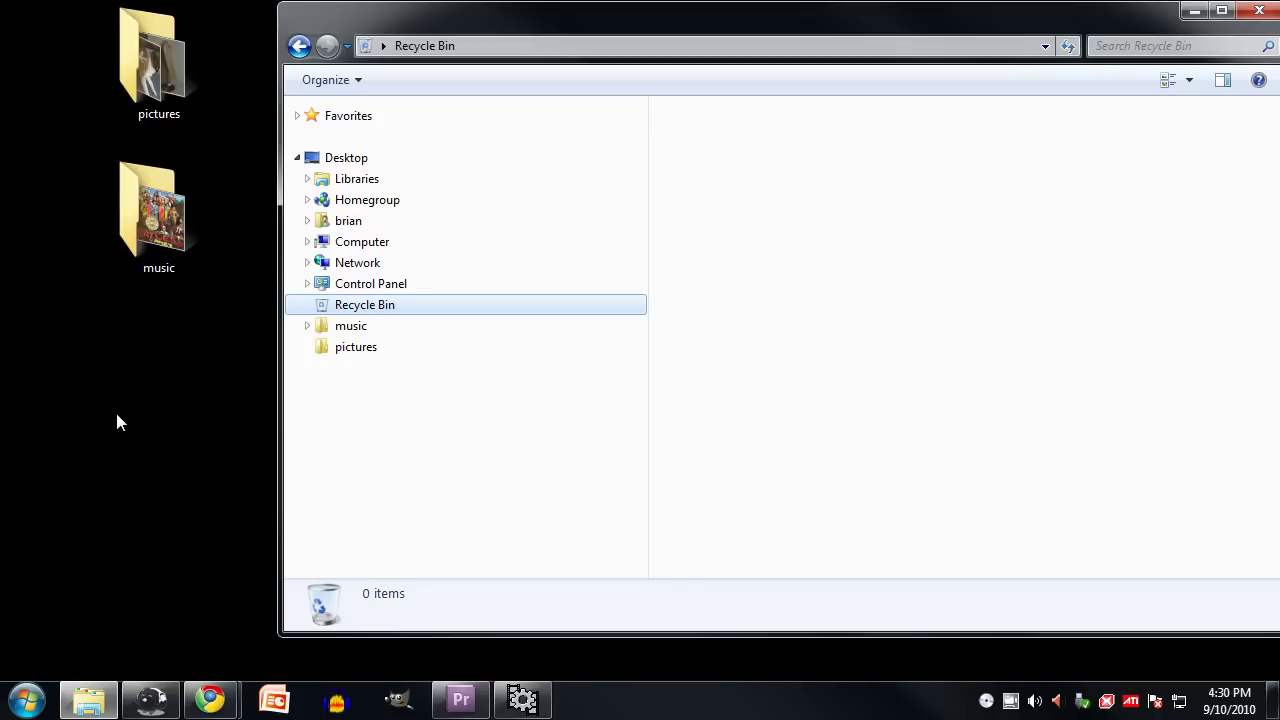
Step: Go from the Documents library to the user folder's My Documents, showing 53 items
left_click(356, 179)
double_click(737, 190)
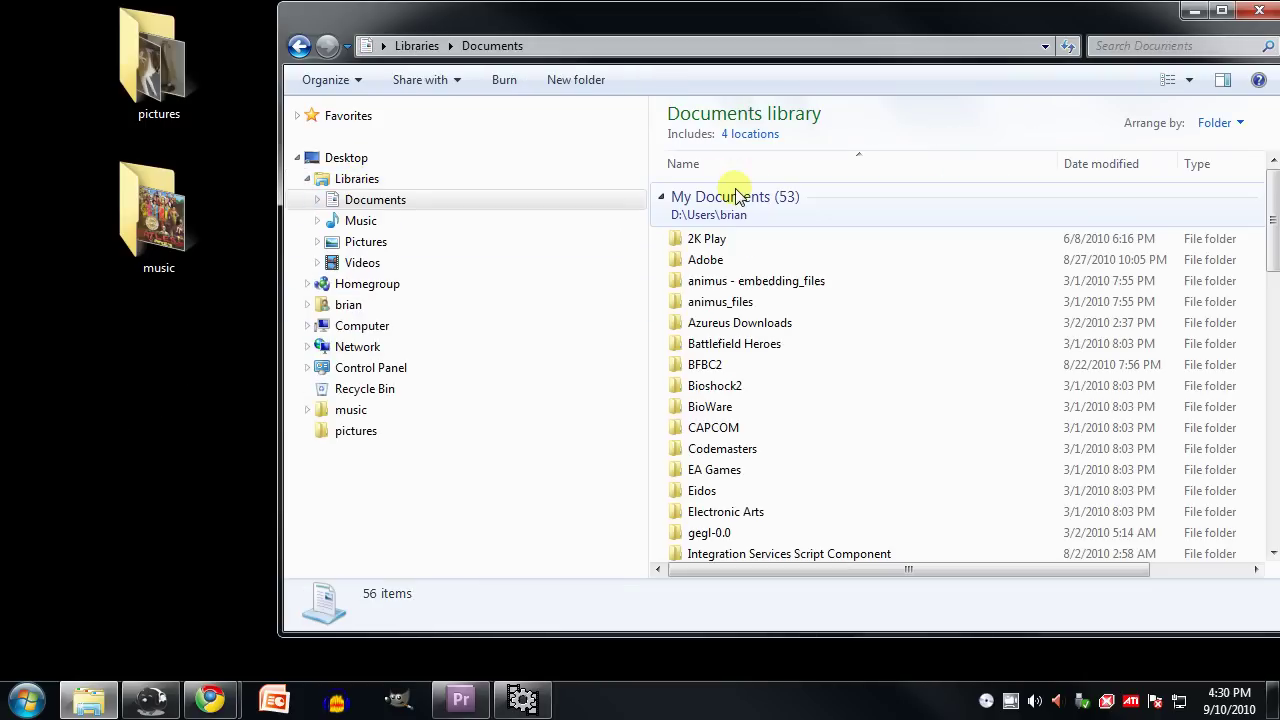
left_click(342, 308)
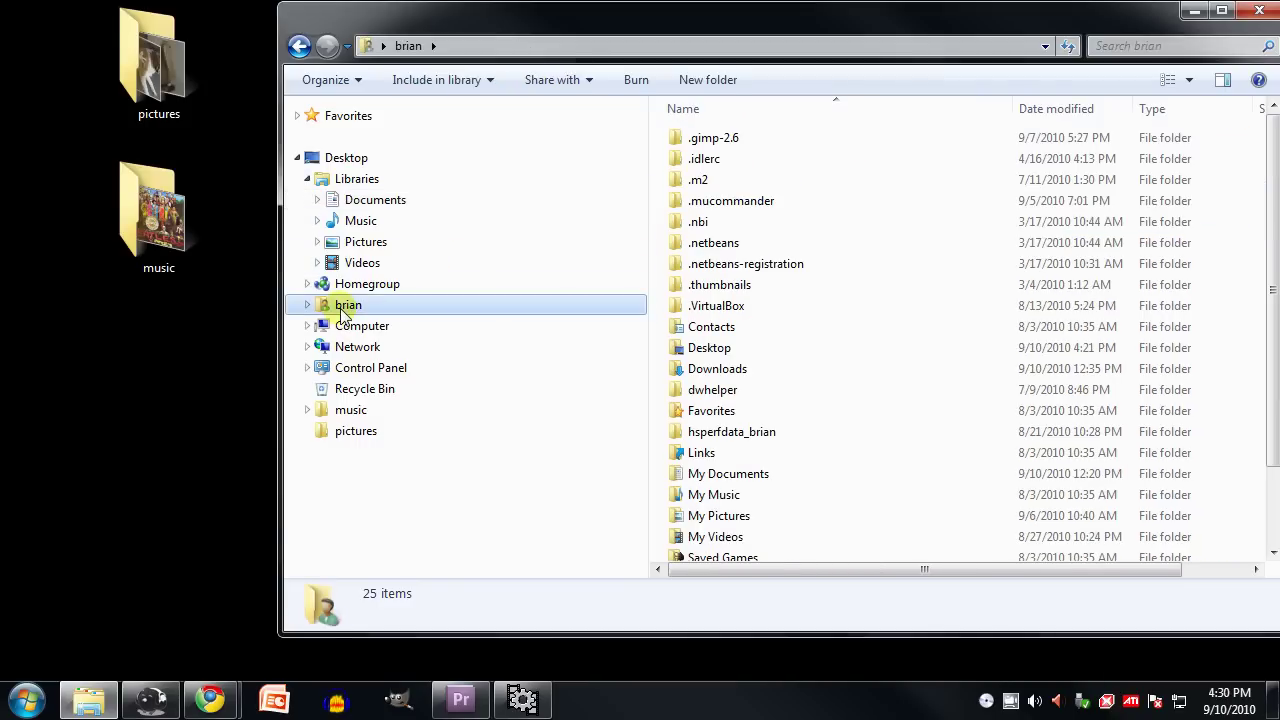
double_click(749, 473)
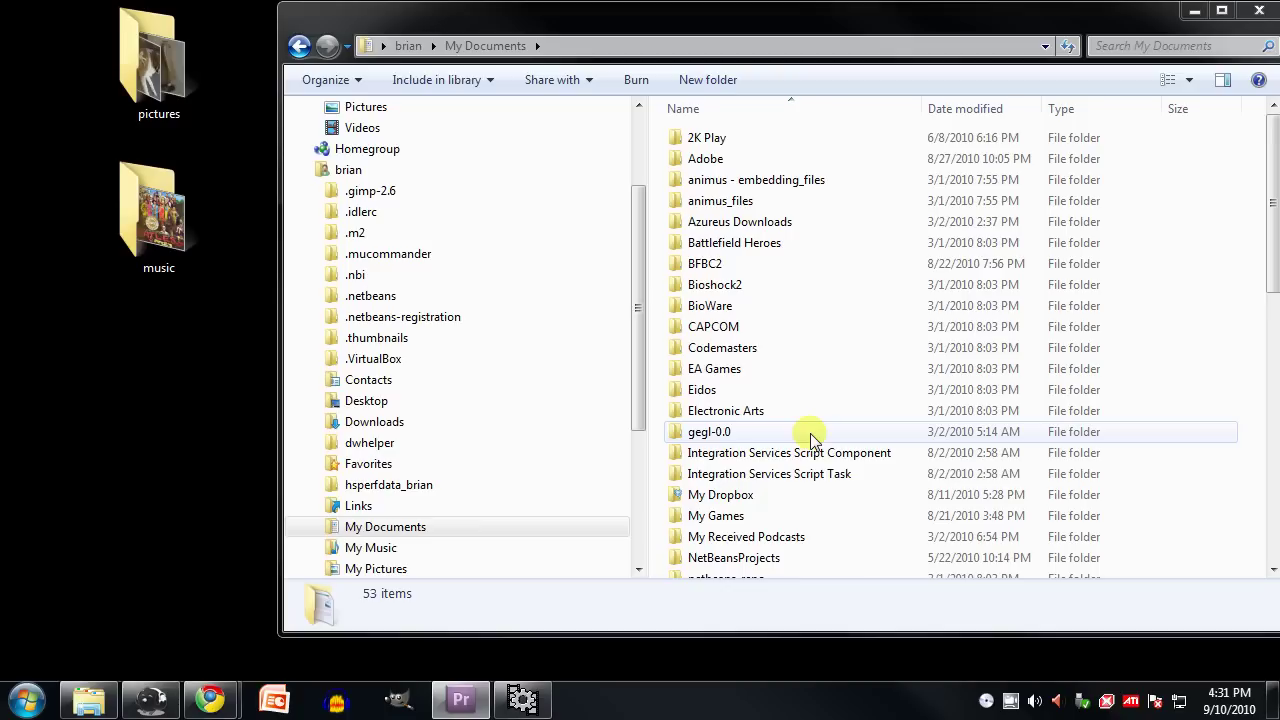
Step: View the top-level Desktop, then the user folder's Desktop holding music and pictures
left_click_drag(637, 401, 634, 321)
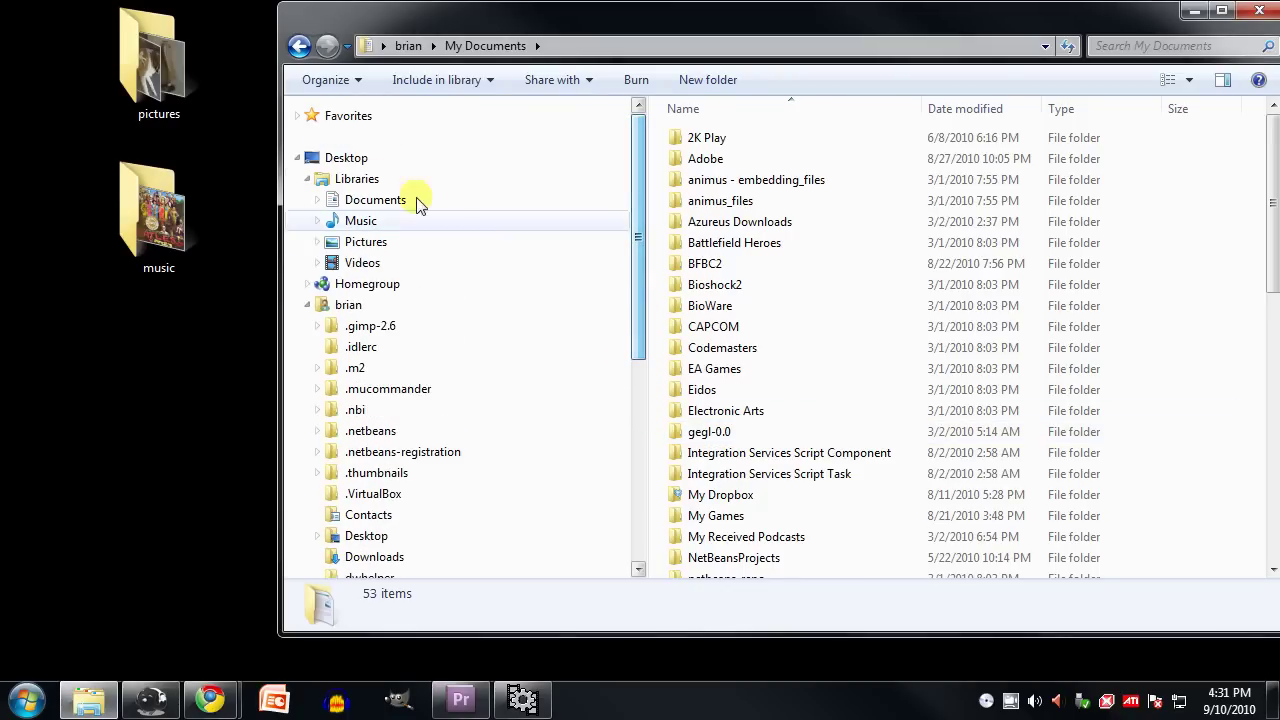
left_click(340, 160)
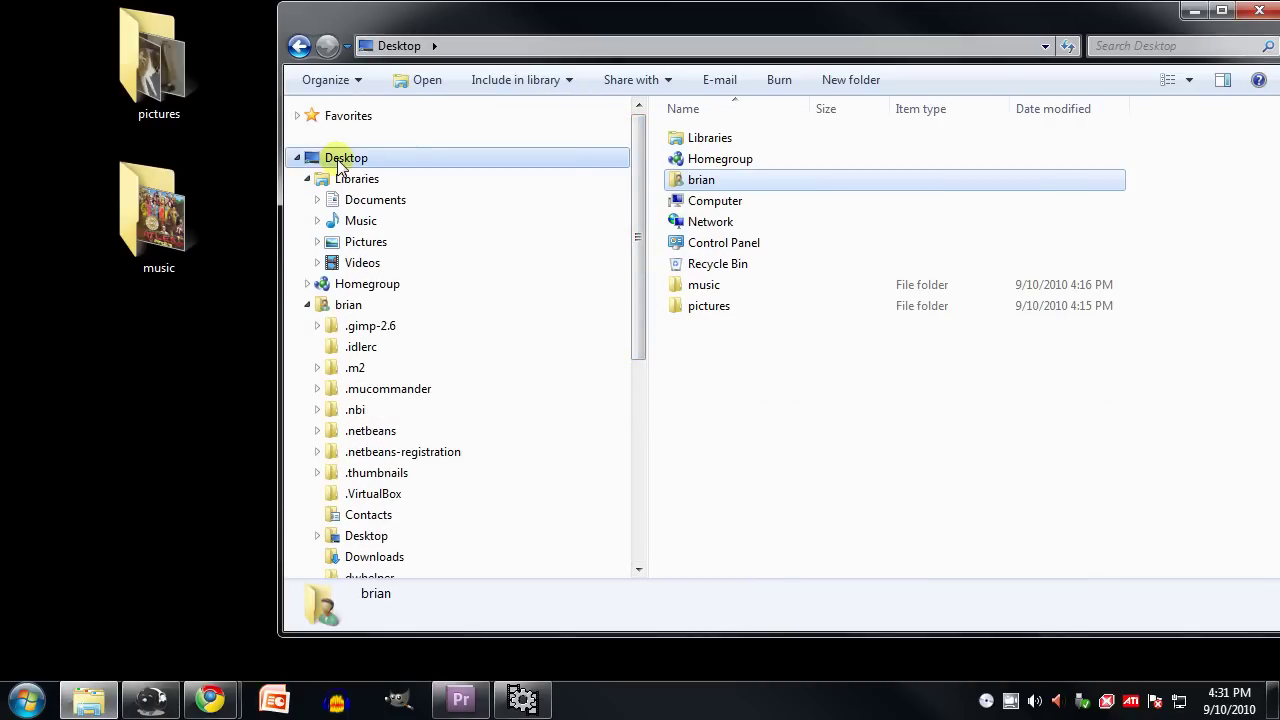
left_click_drag(643, 180, 643, 266)
left_click(352, 401)
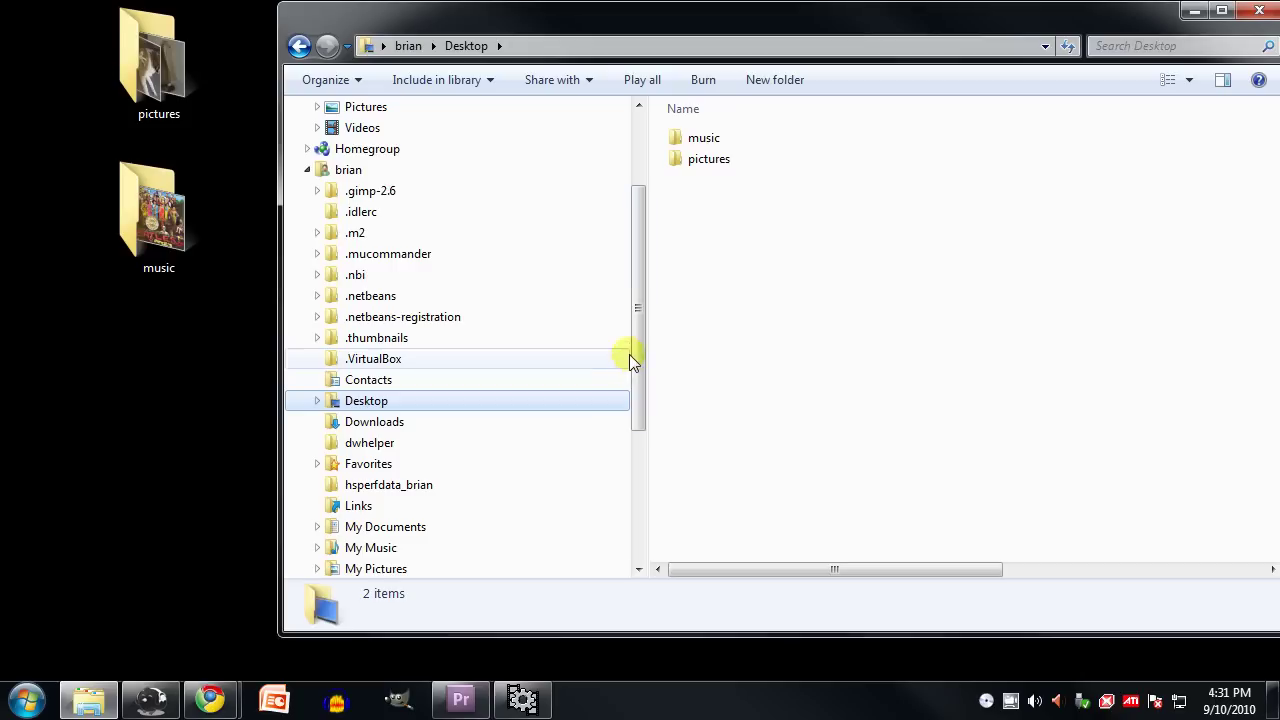
left_click_drag(637, 358, 640, 477)
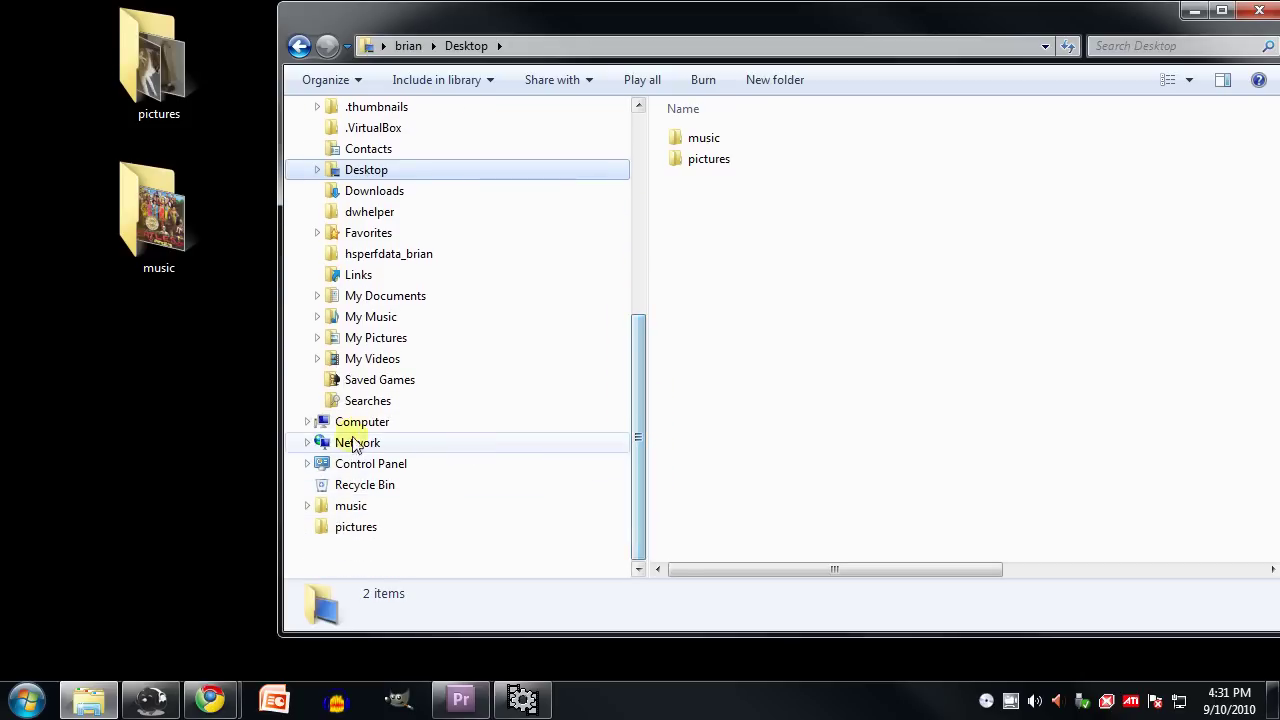
Step: Via Computer > WIN7 (D:) > Users > user folder, open Desktop then My Documents, collapsing Computer
left_click(307, 421)
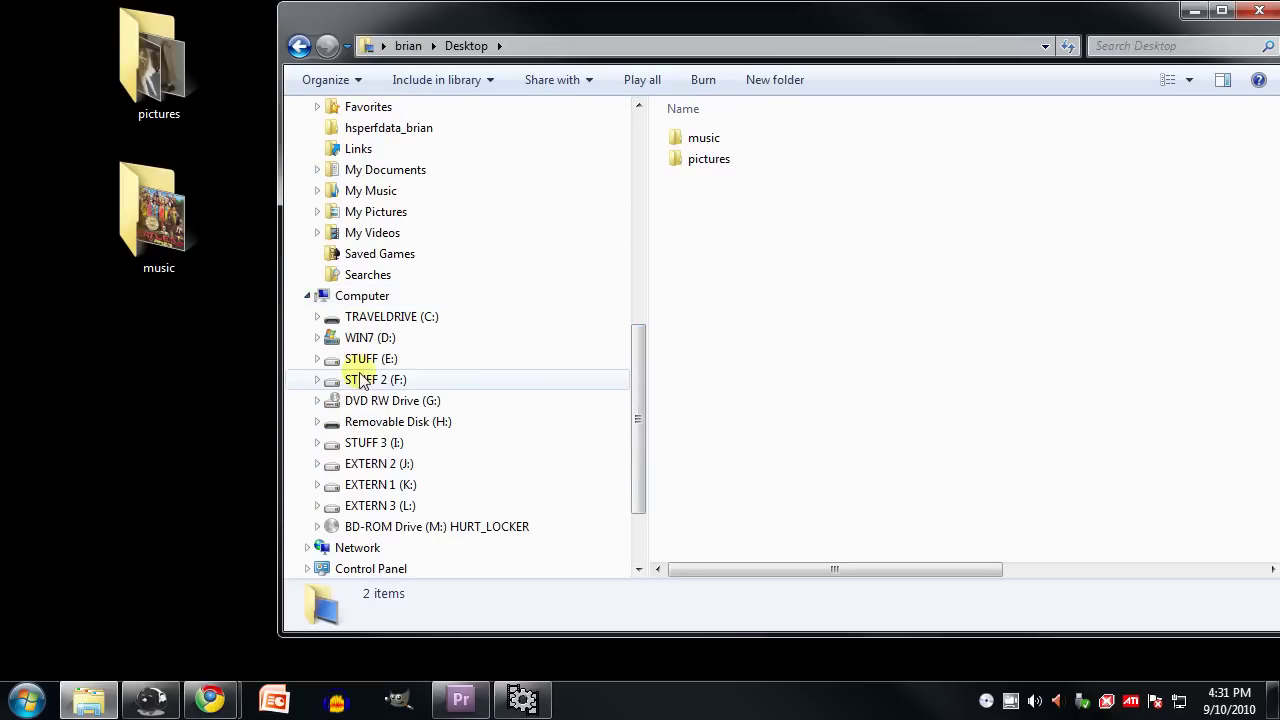
left_click(316, 338)
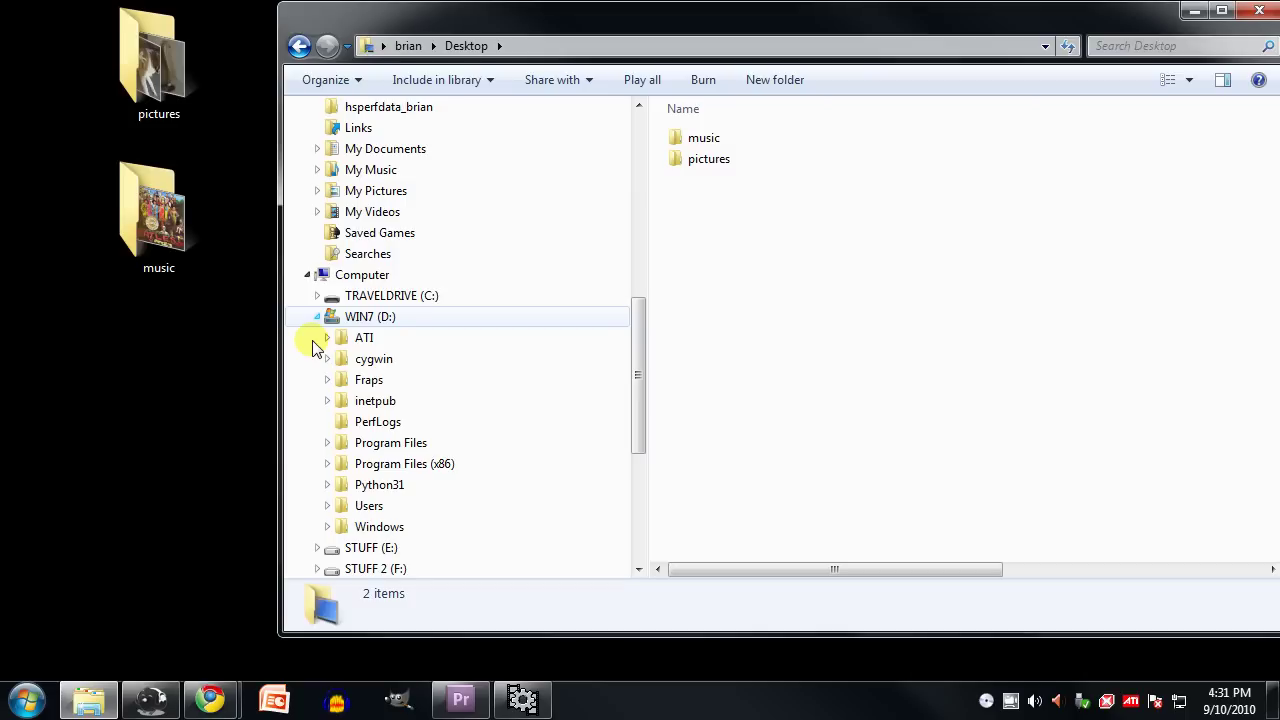
left_click(328, 507)
left_click(373, 486)
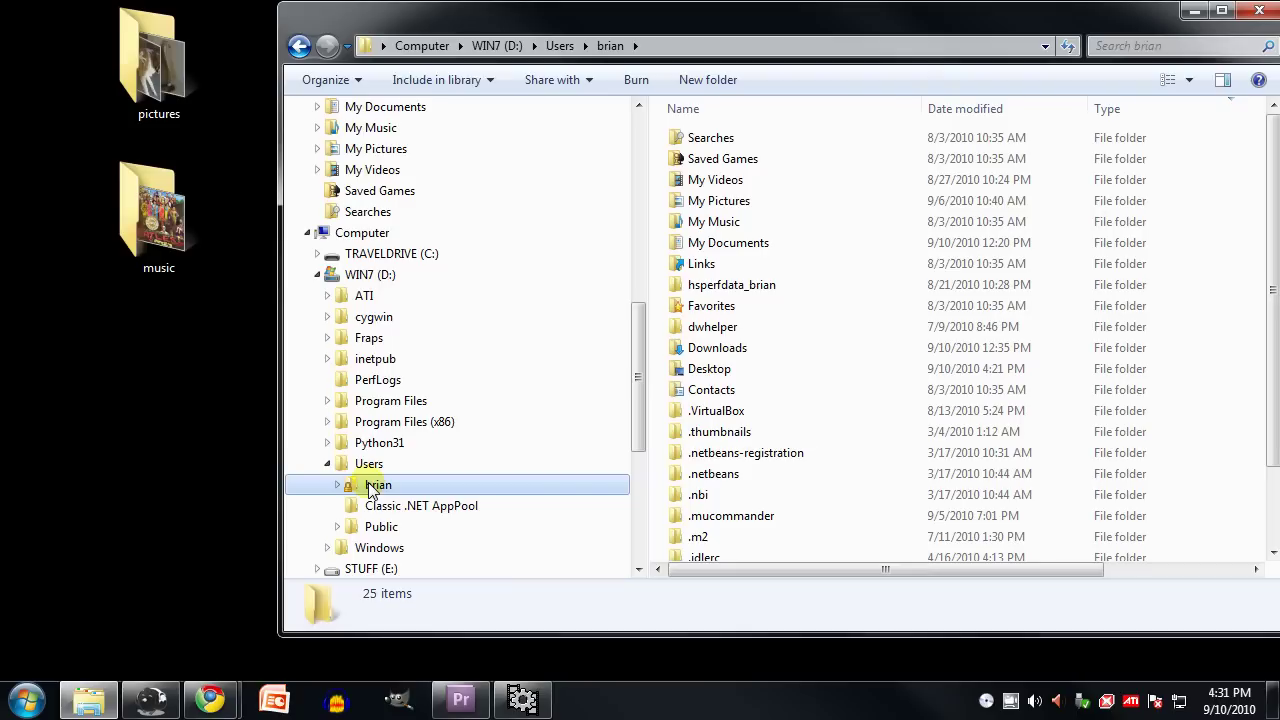
left_click(337, 486)
left_click(637, 328)
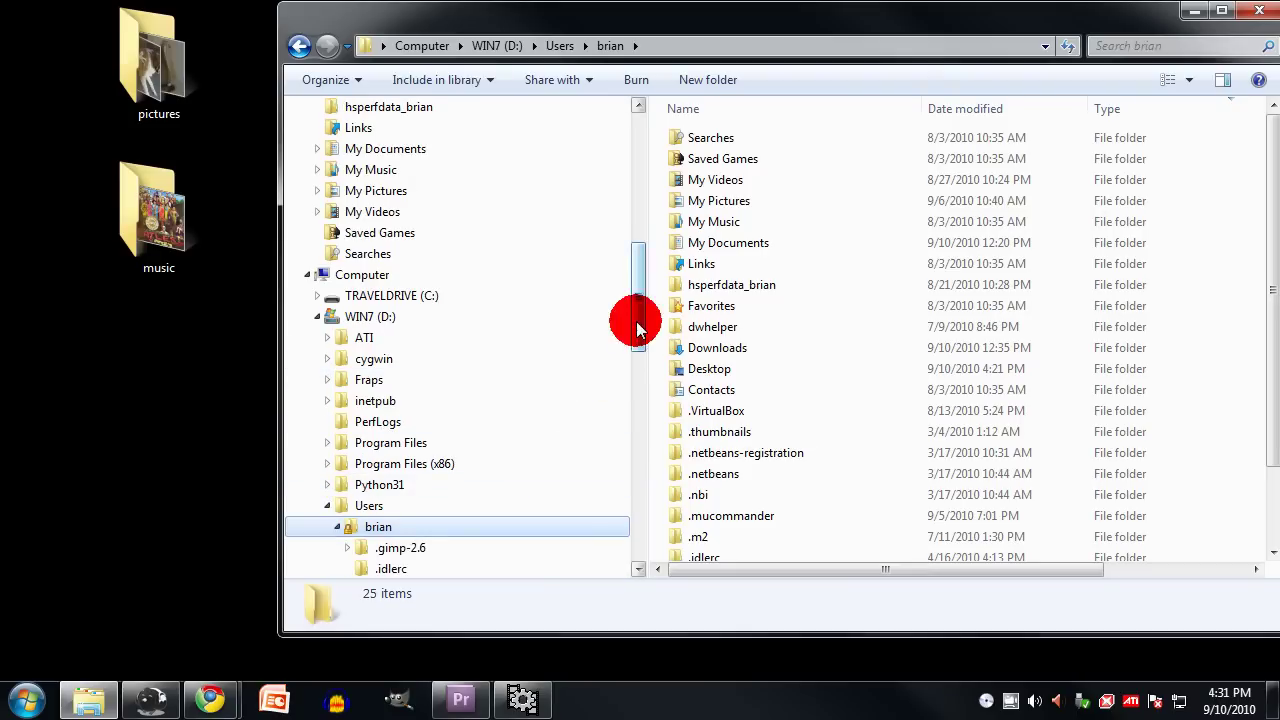
left_click_drag(637, 328, 622, 422)
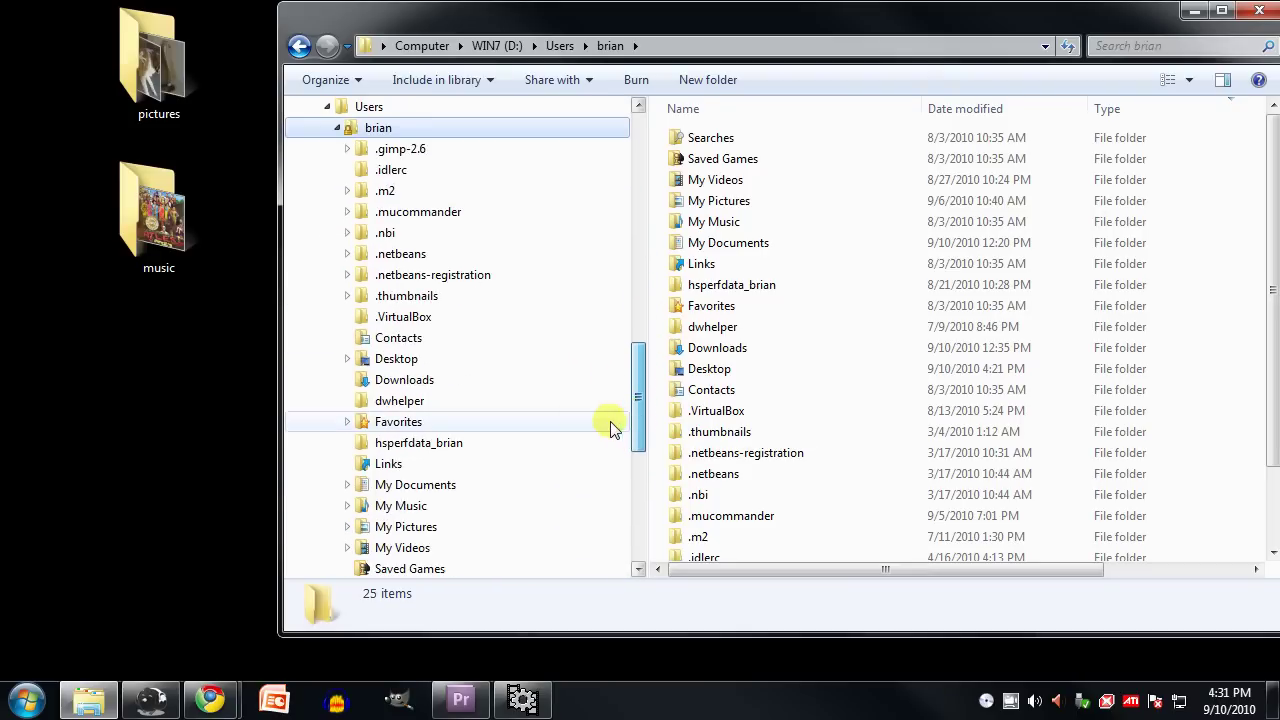
left_click(386, 367)
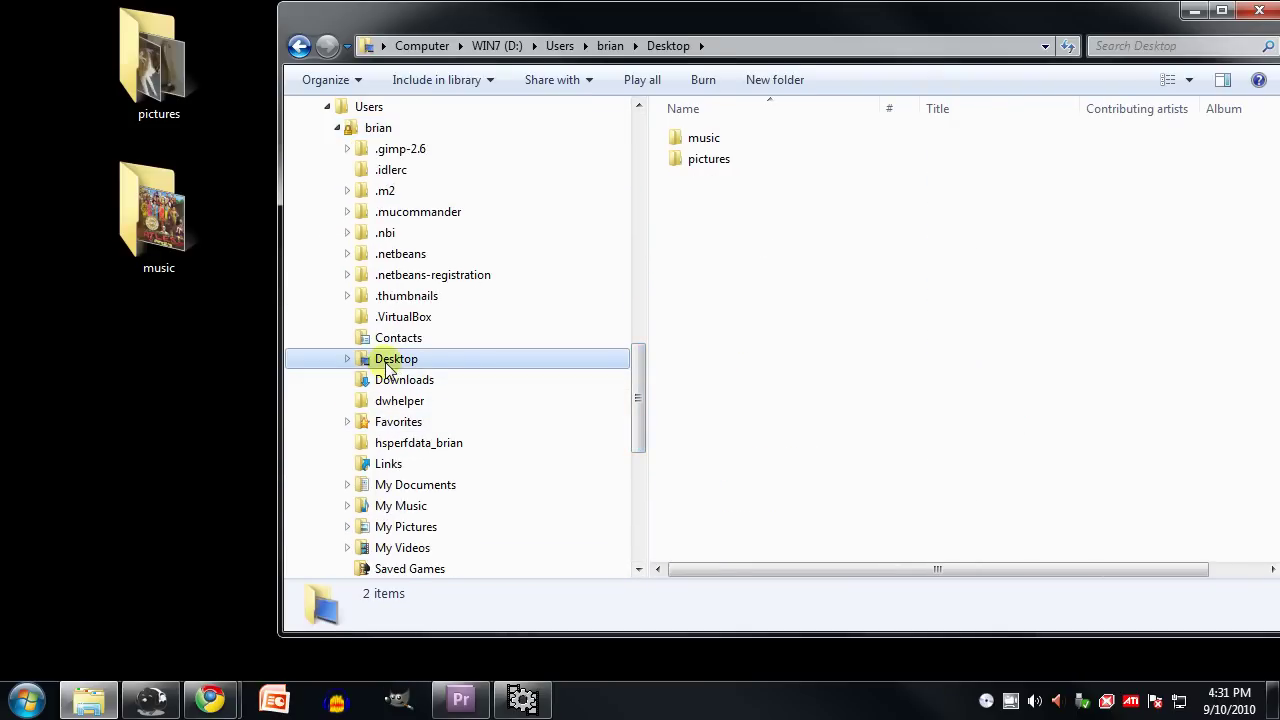
left_click(464, 486)
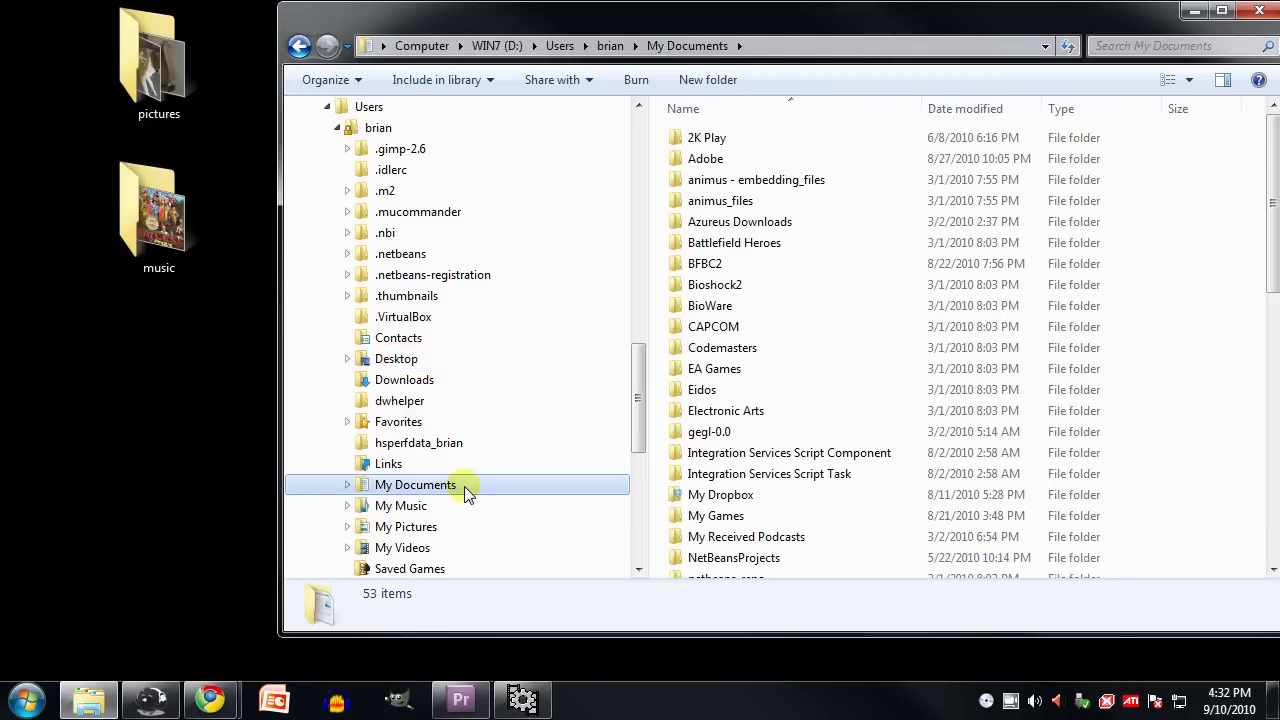
left_click(308, 243)
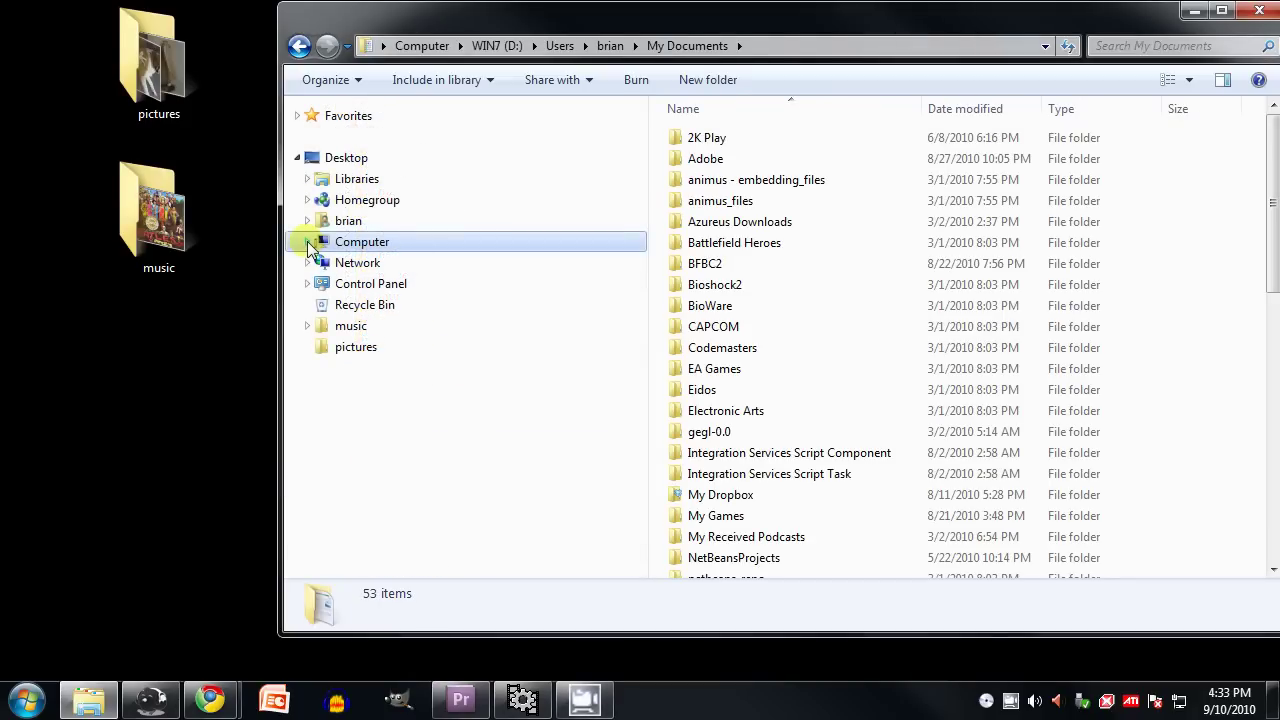
Step: Move the navigation pane selection up to the top-level Desktop, then deactivate the window
key("Left")
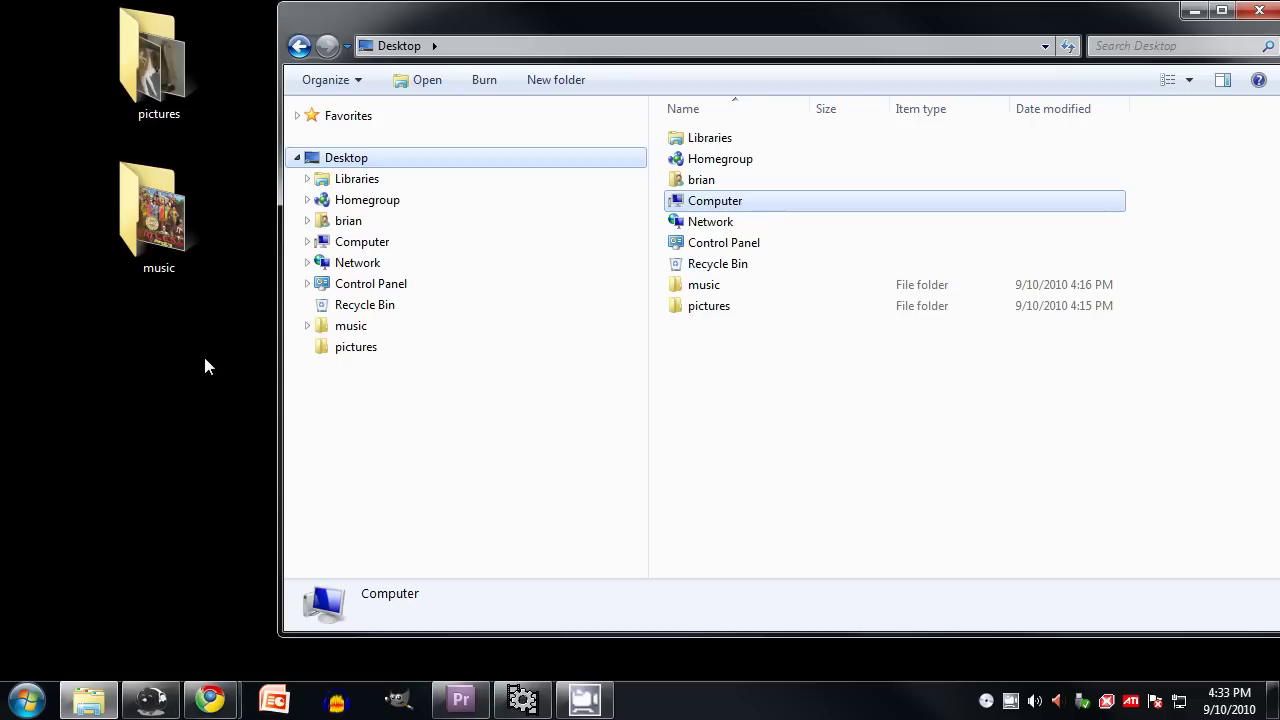
left_click(196, 378)
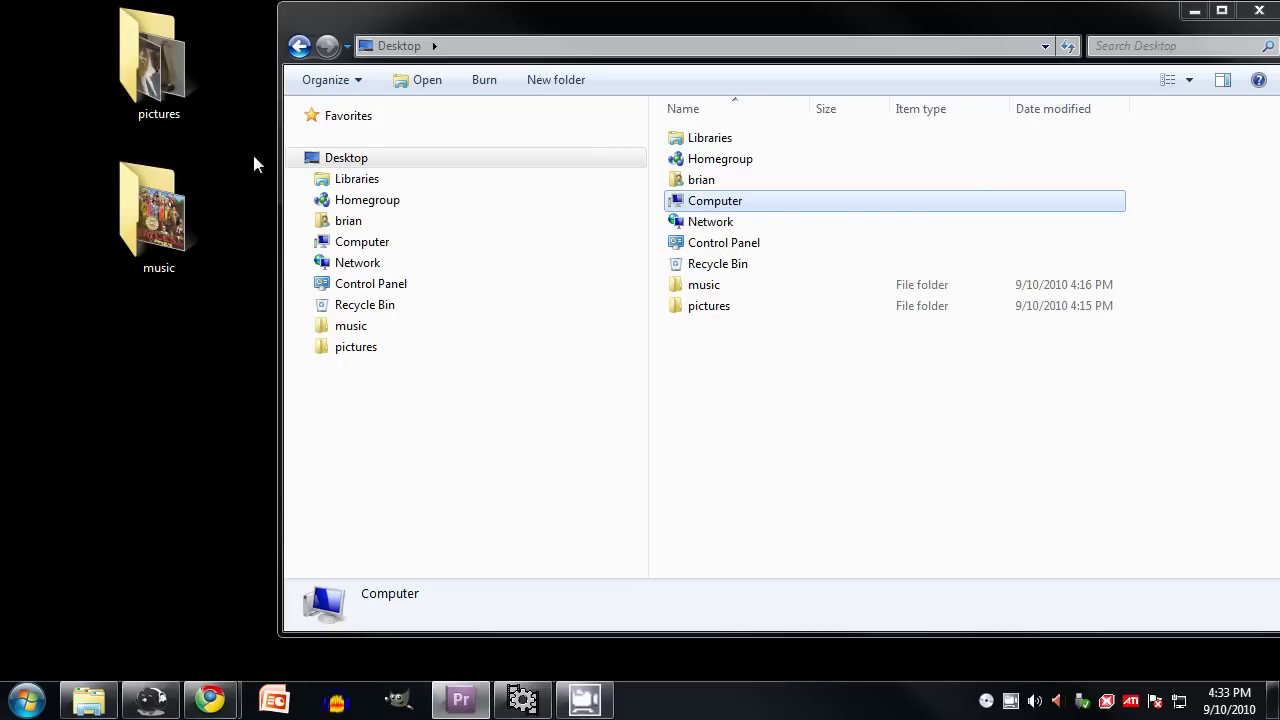
Step: Expand Favorites to list code, music, Desktop, Downloads, Recent Places, slideshows, podcasts and Dropbox
left_click(296, 116)
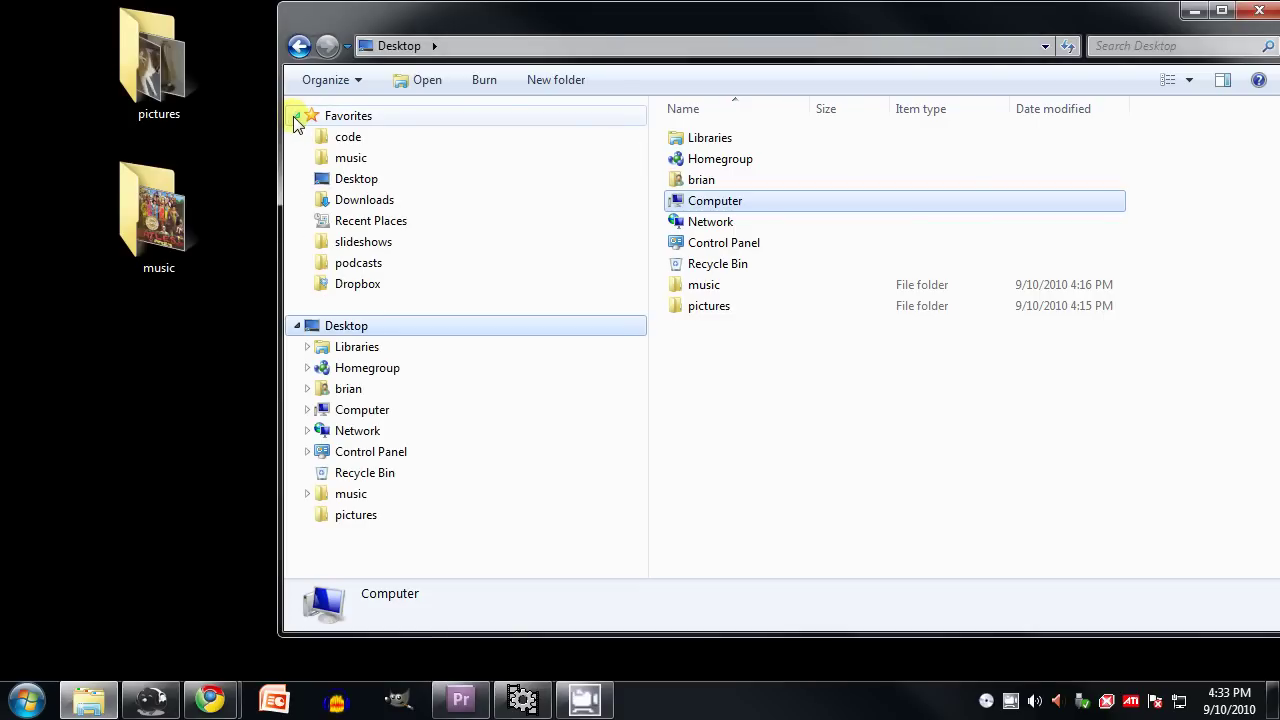